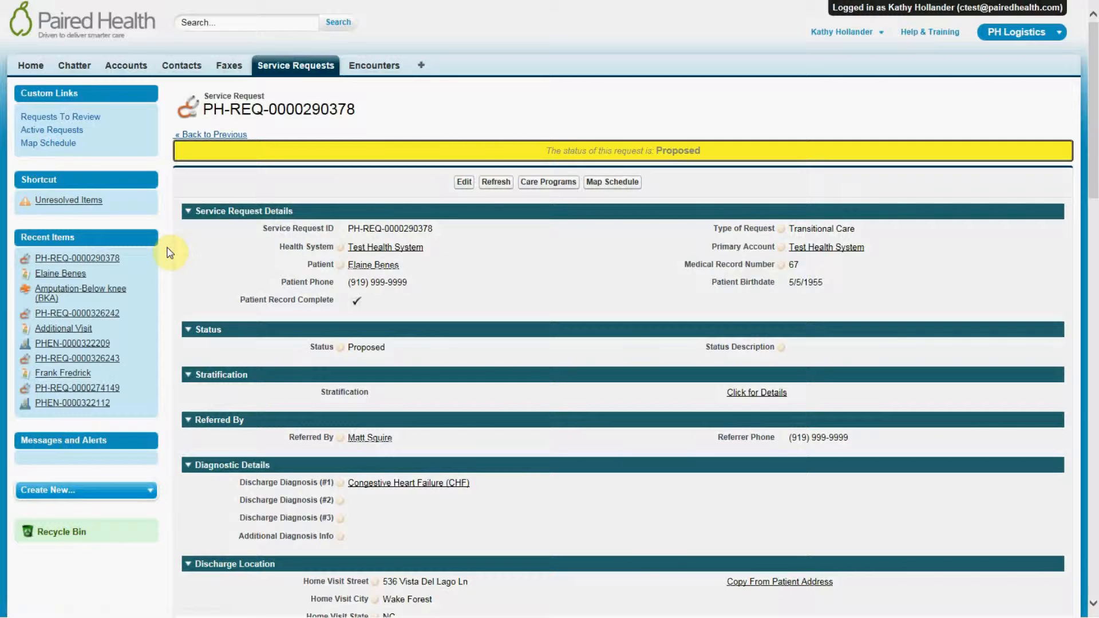
- Review the proposed service request's diagnosis, discharge location, care team, important dates and encounter sections
scroll(171, 252, down, 2)
scroll(171, 253, down, 2)
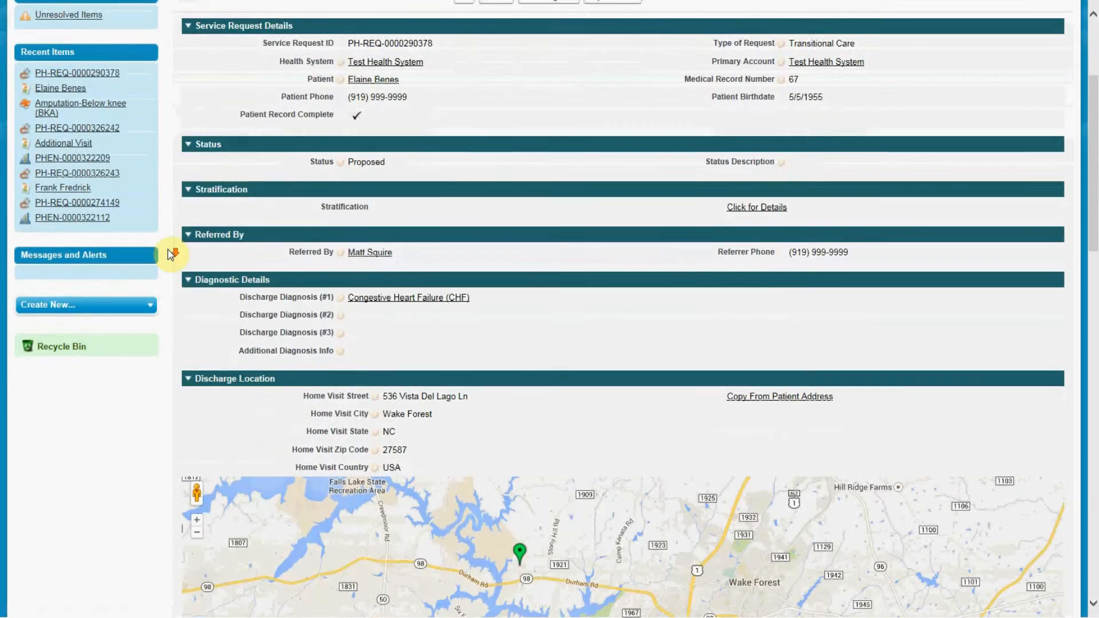
scroll(171, 252, down, 2)
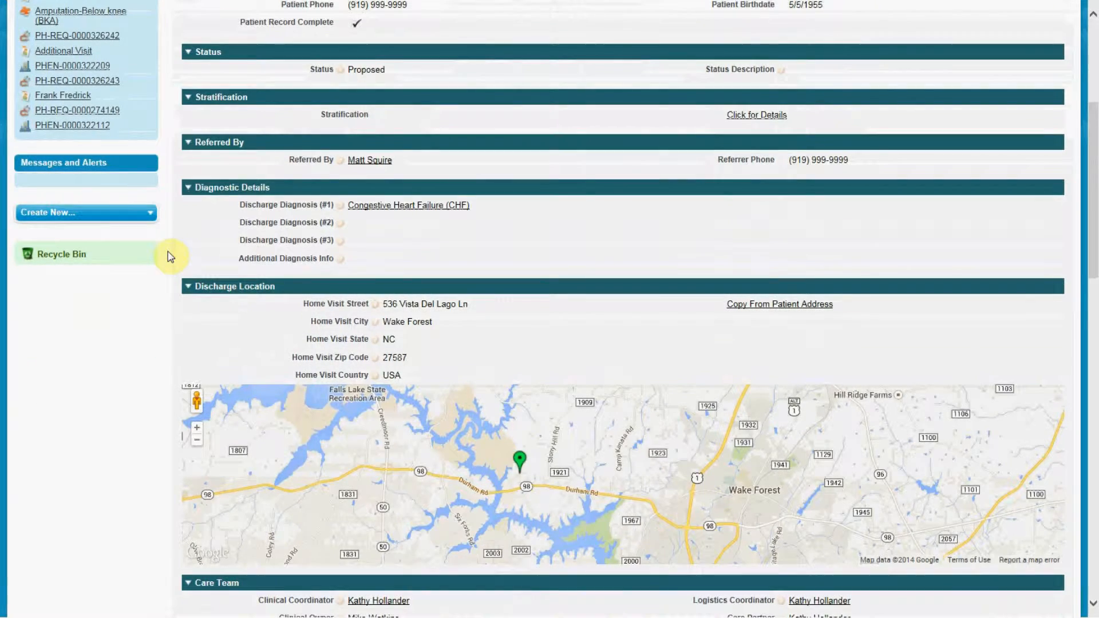
scroll(170, 253, down, 2)
scroll(171, 255, down, 2)
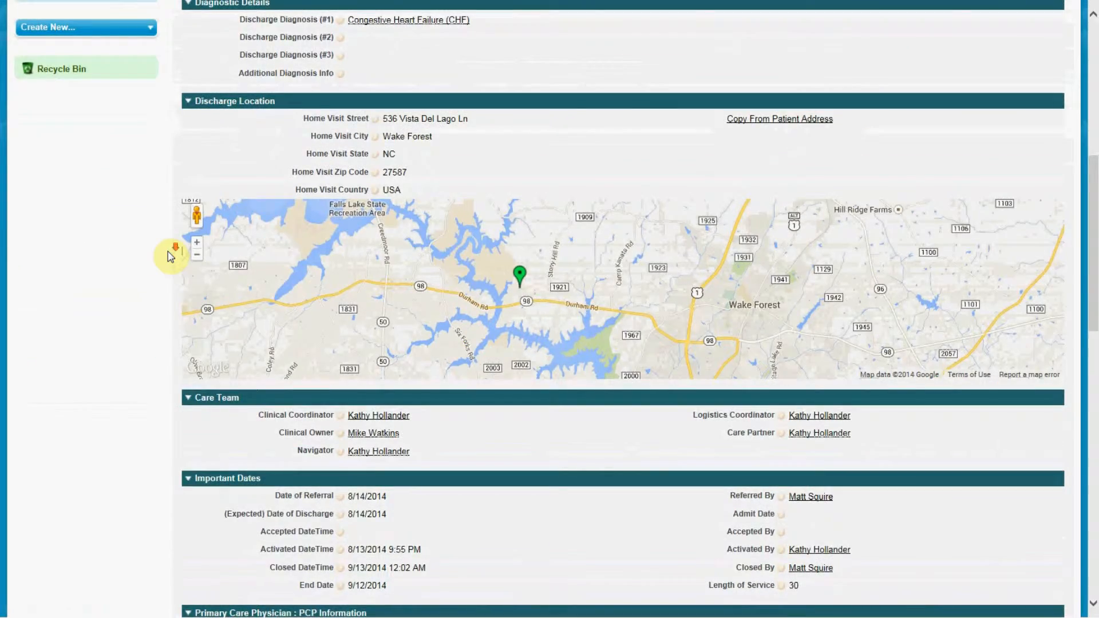
scroll(170, 255, down, 2)
scroll(170, 256, down, 2)
scroll(171, 256, down, 2)
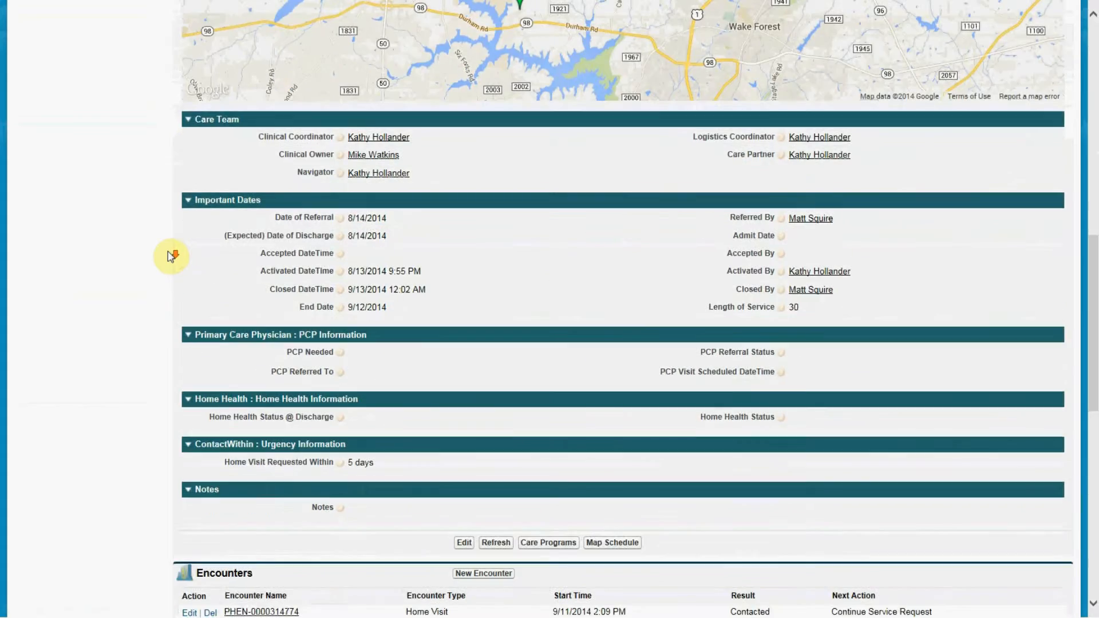
scroll(170, 257, down, 2)
scroll(170, 258, up, 2)
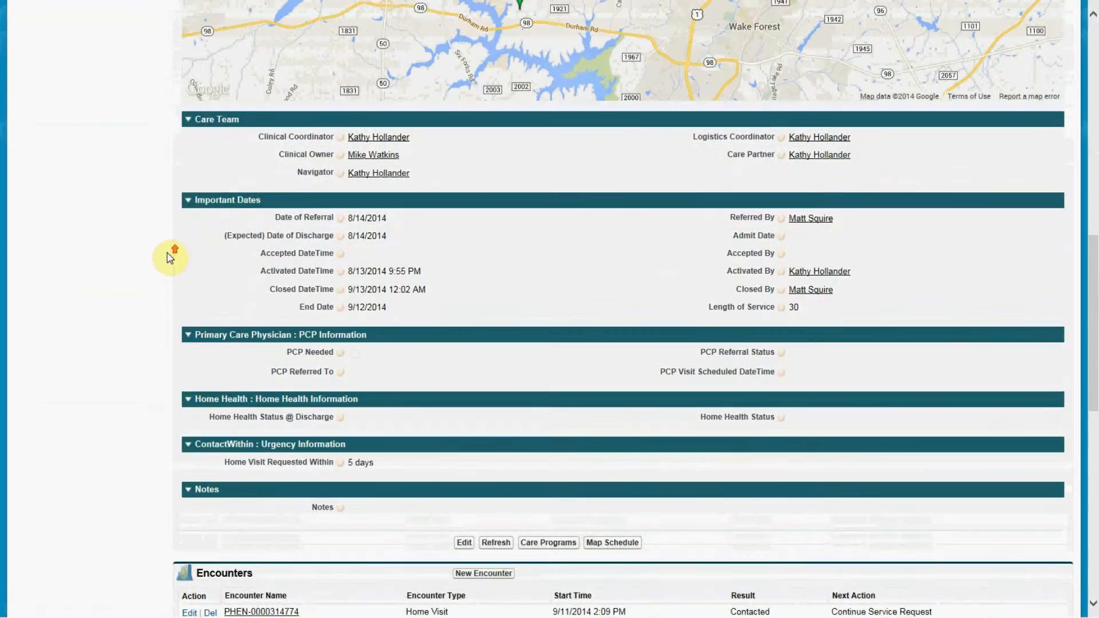
scroll(170, 258, up, 2)
scroll(169, 258, up, 10)
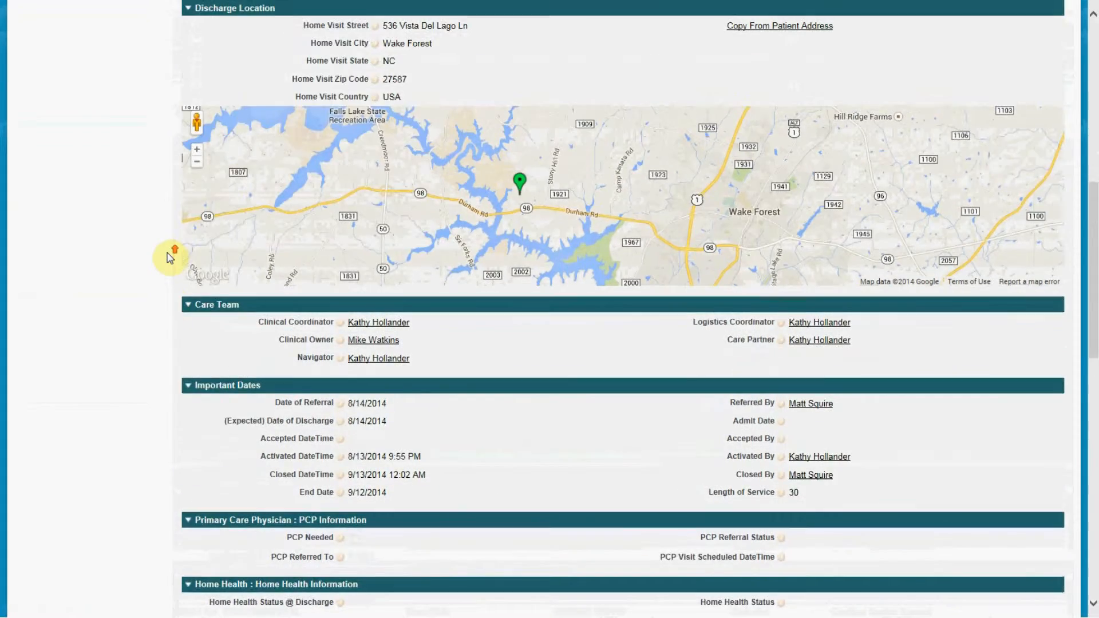
scroll(170, 258, up, 2)
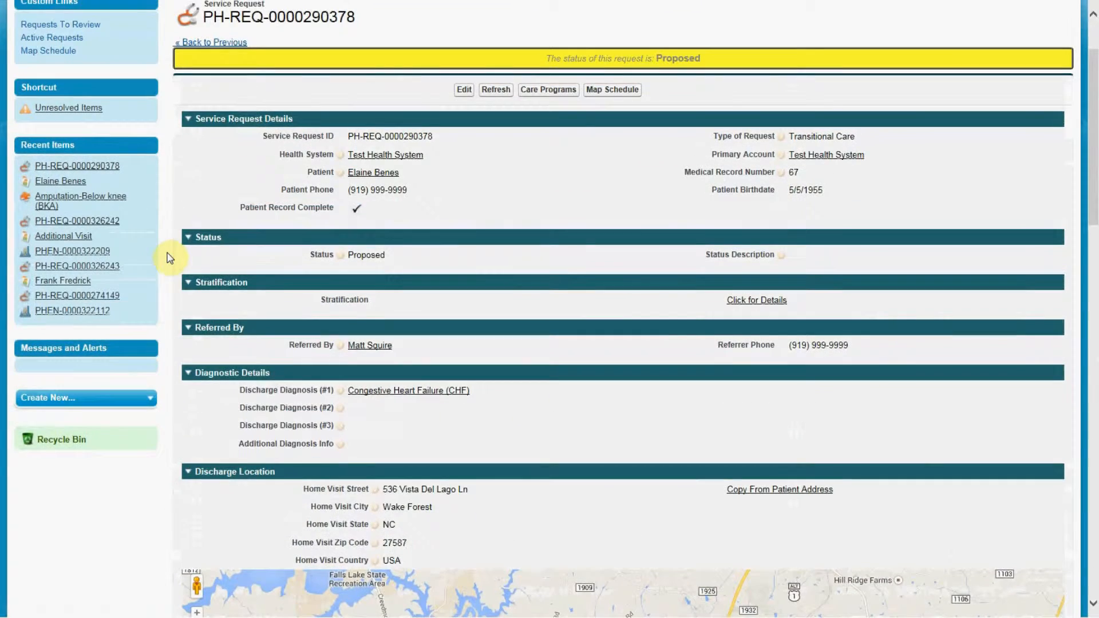
scroll(170, 258, up, 2)
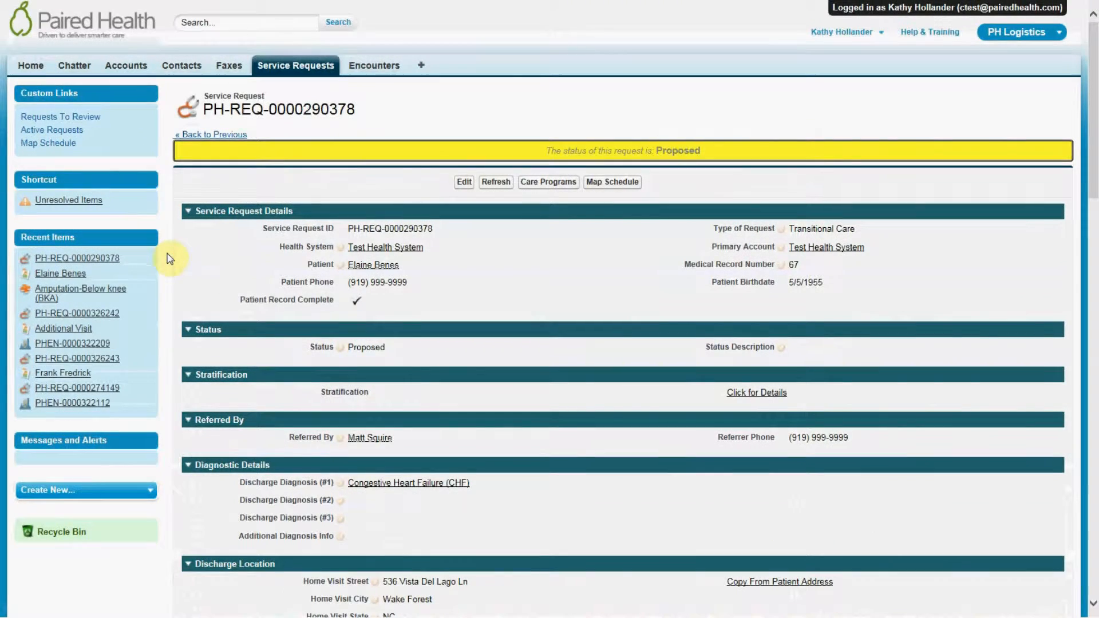
- Change the service request's status to Accepted and save the record
double_click(391, 352)
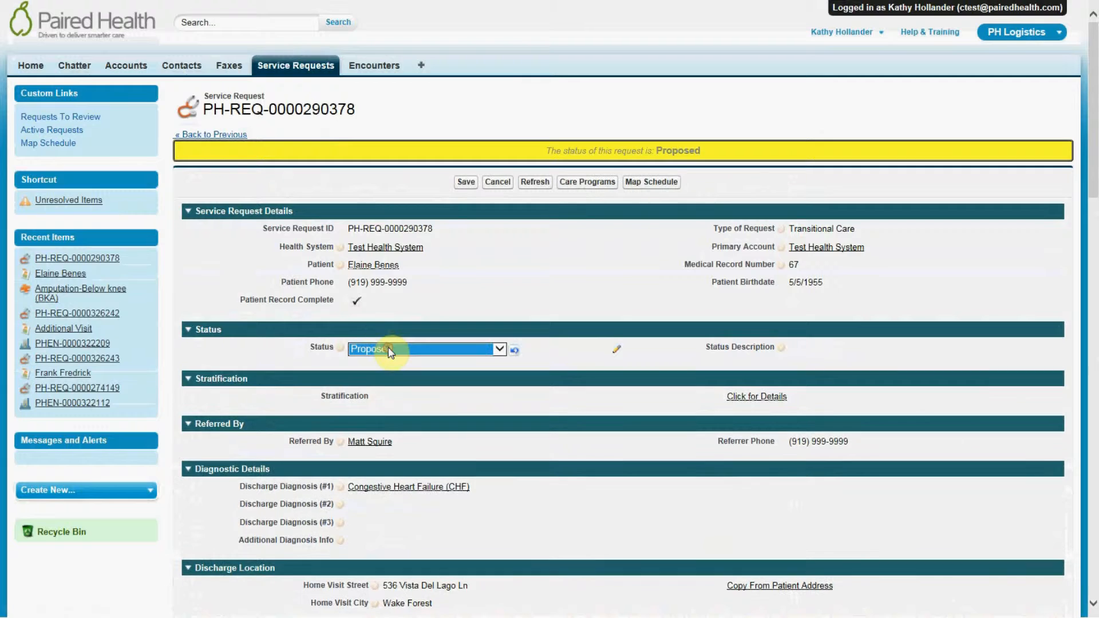
click(500, 350)
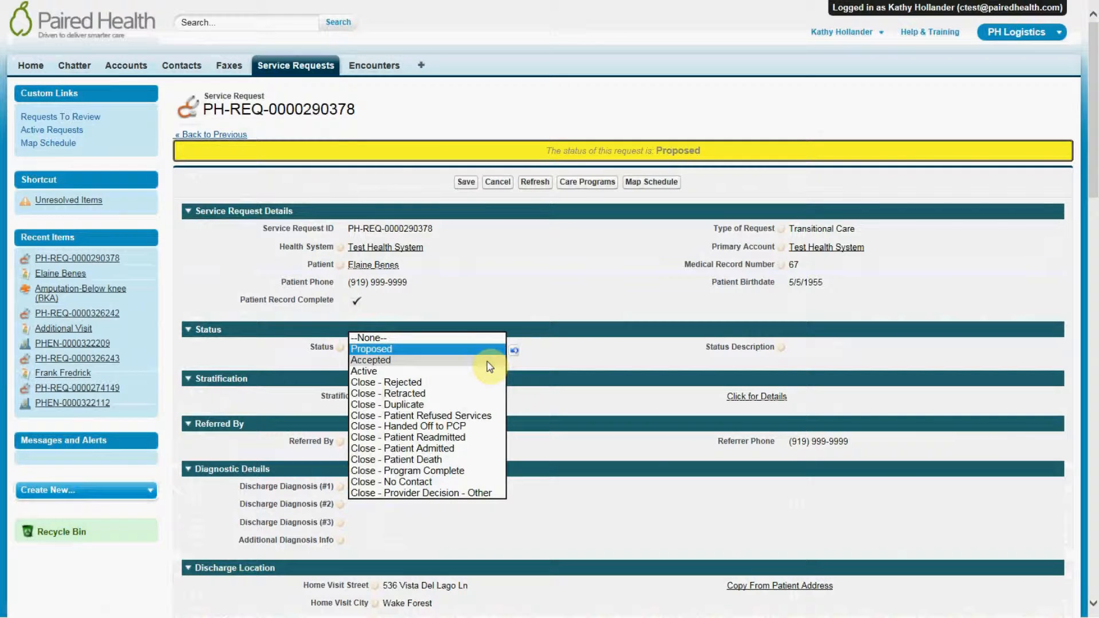
click(488, 360)
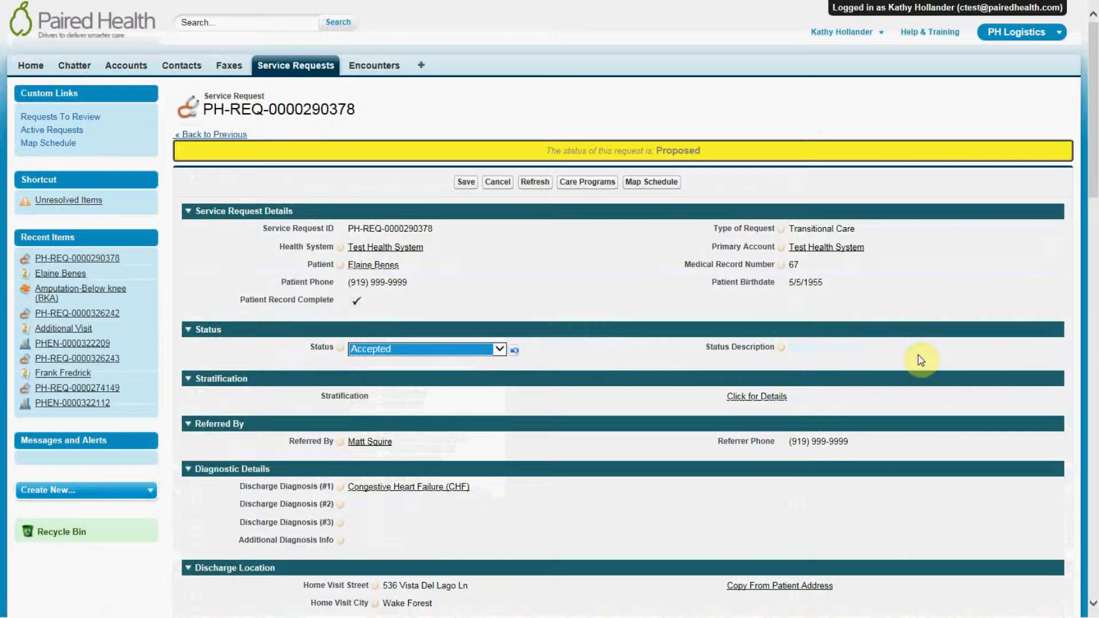
click(934, 365)
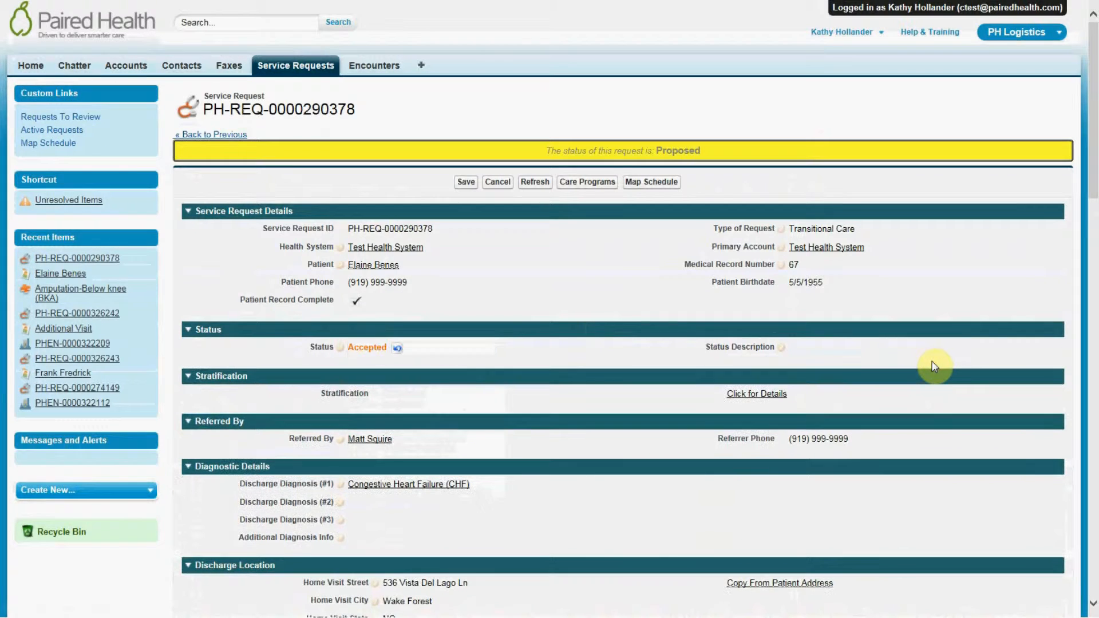
click(466, 183)
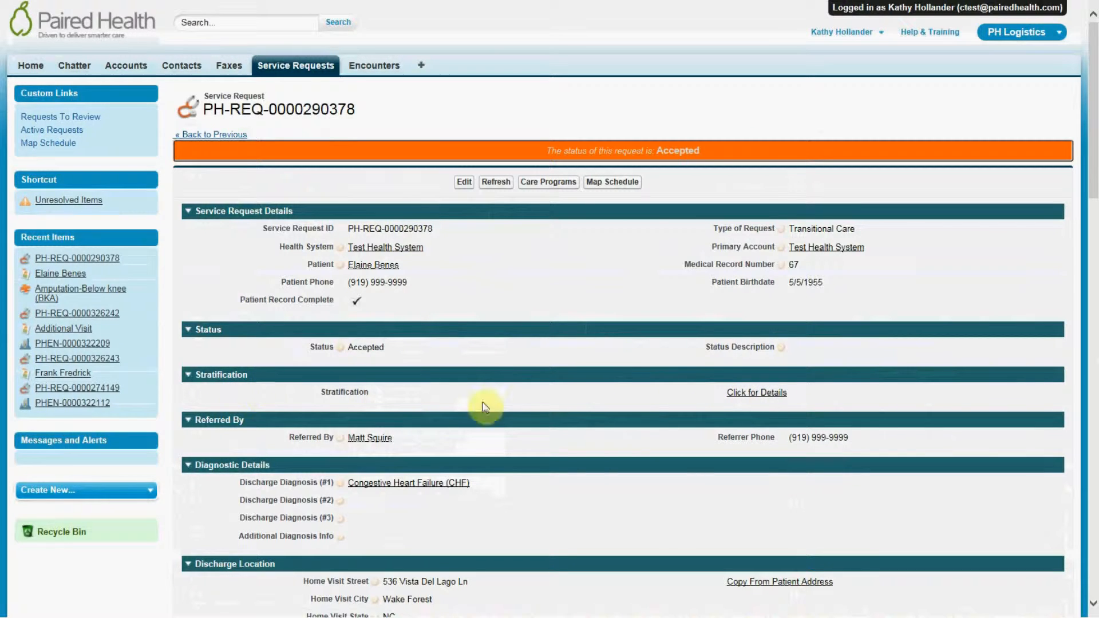
- In the request's risk stratification details, set 12 Month Admissions to 2+ Hospital Admissions in last 12 months and Polypharmacy to 5-8 Medications
click(782, 393)
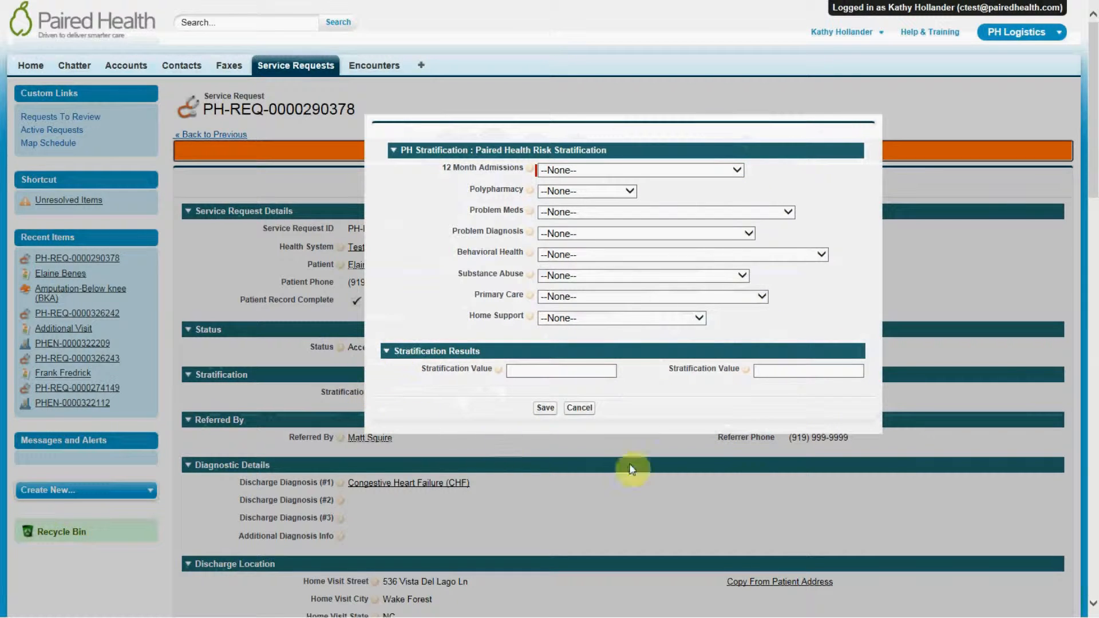
click(738, 171)
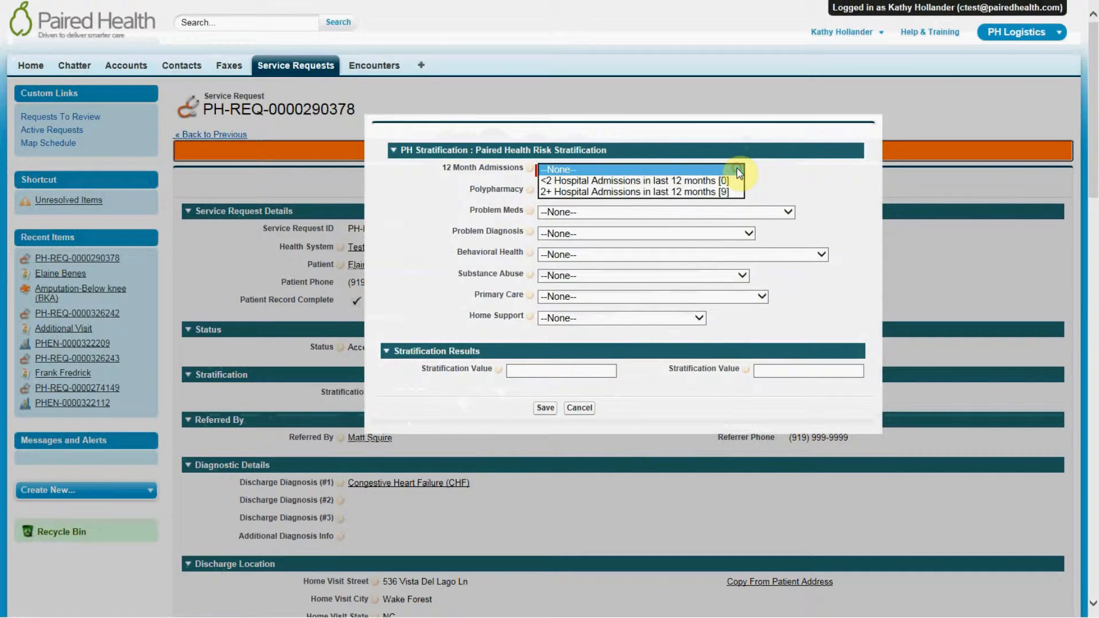
click(691, 192)
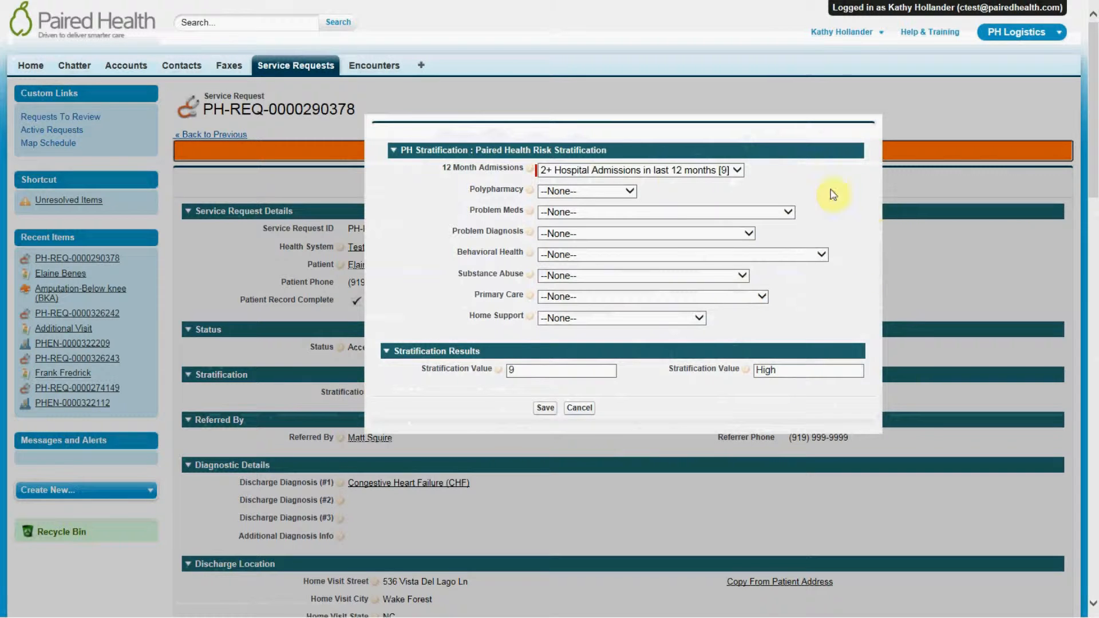
click(637, 198)
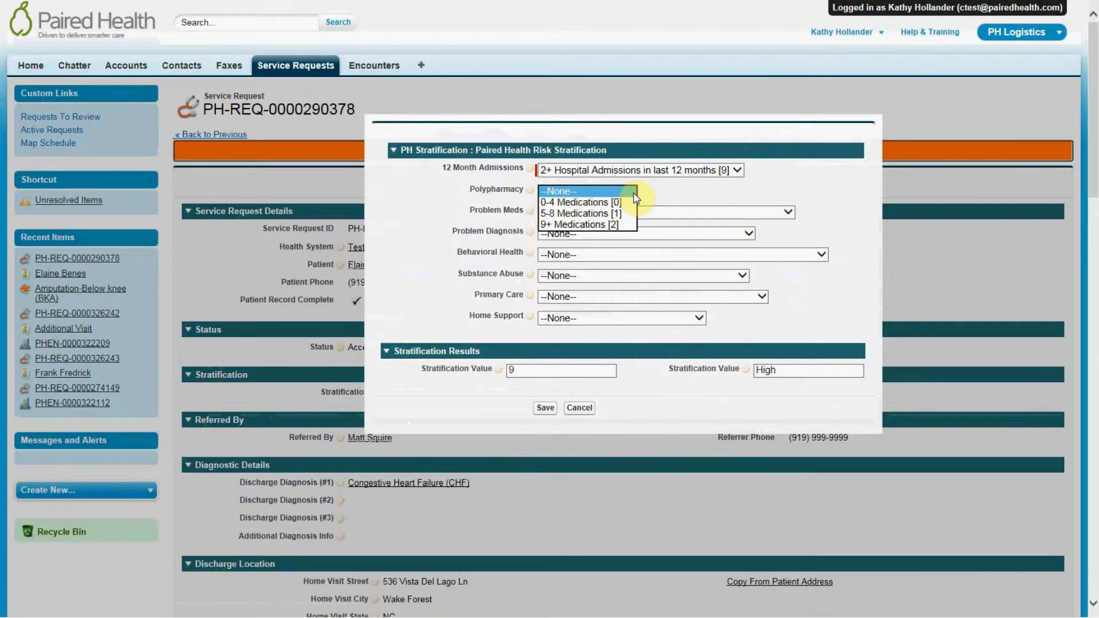
click(603, 217)
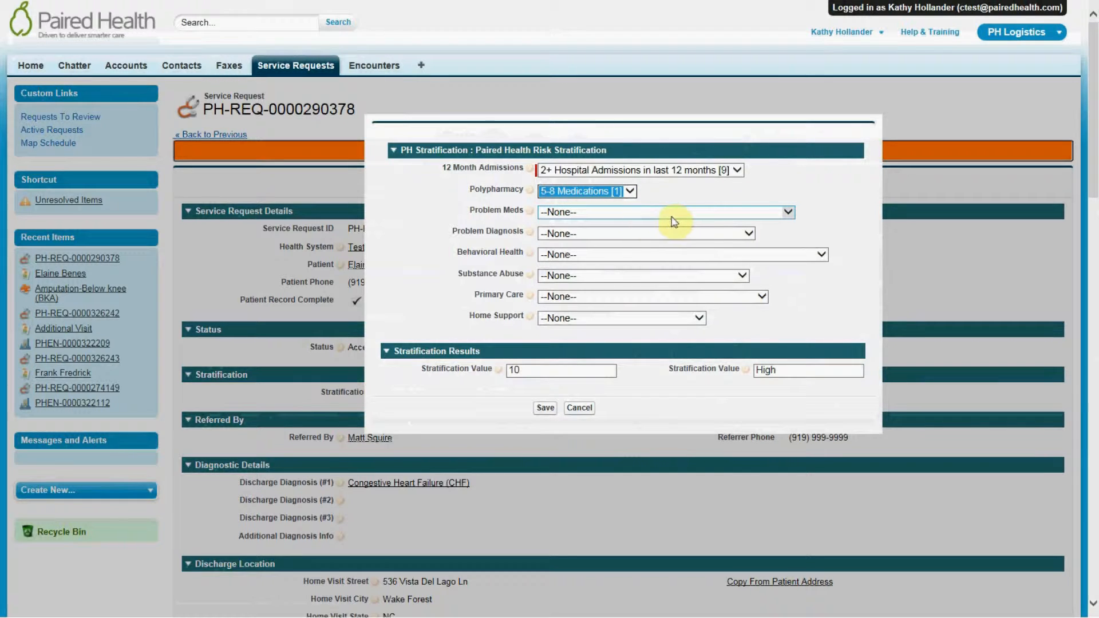
- Set Problem Meds to Anticoagulant (excluding ASA) and Problem Diagnosis to Two of above in the risk stratification
click(788, 212)
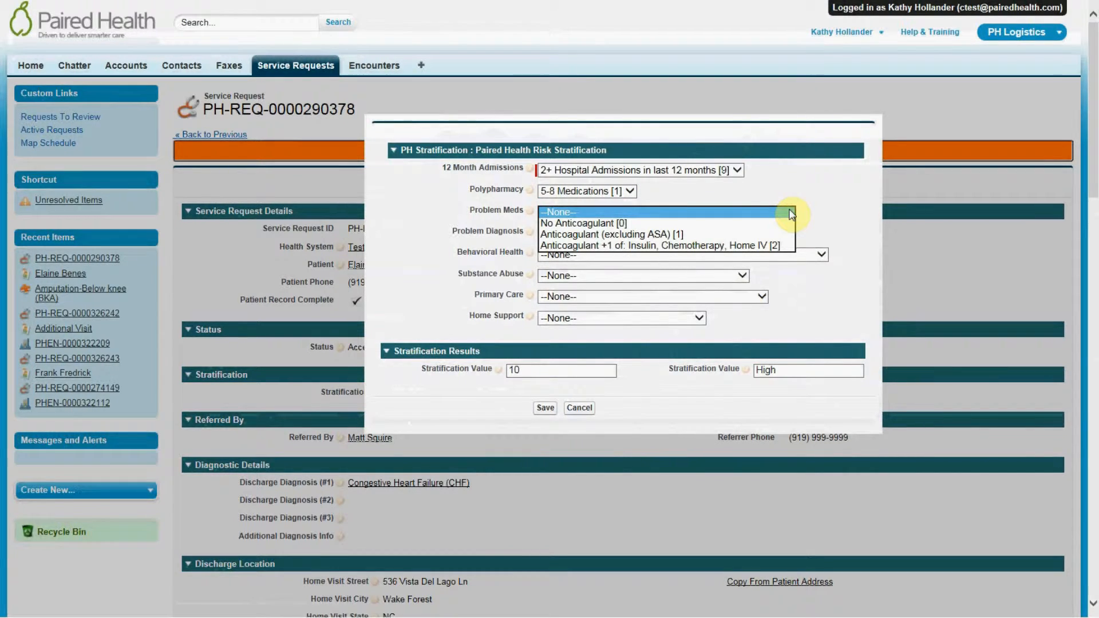
click(748, 236)
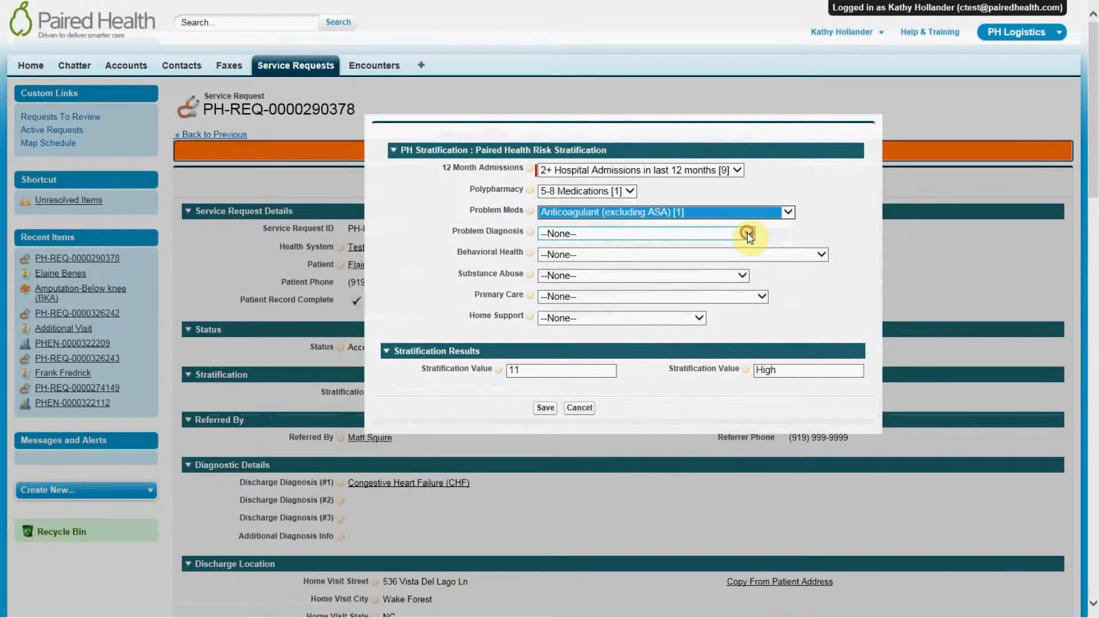
click(746, 233)
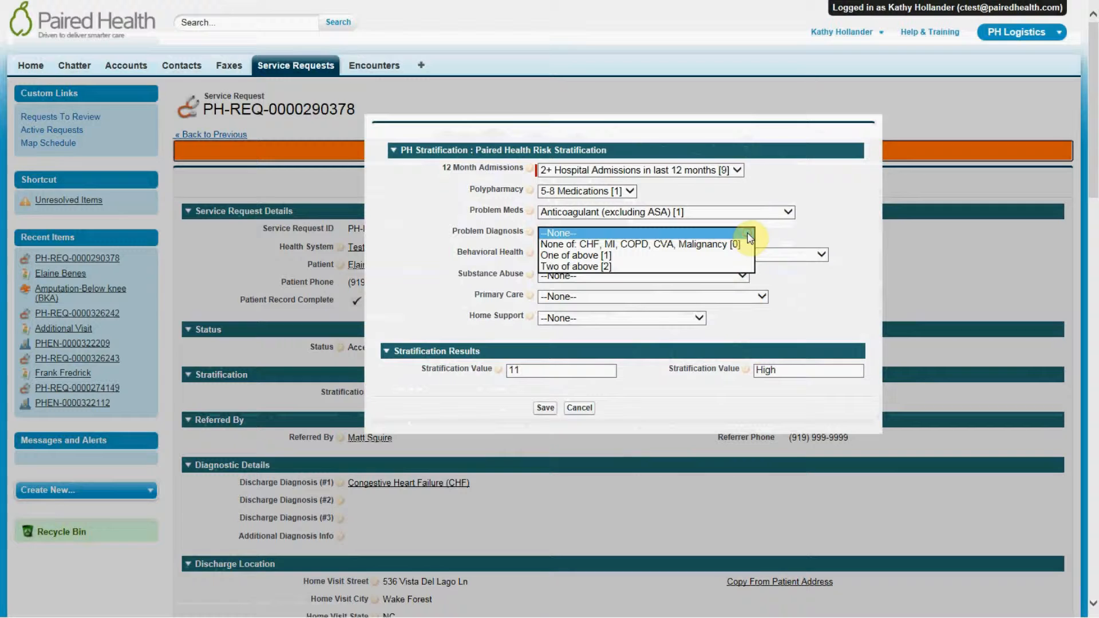
click(685, 266)
- Set Behavioral Health to 1 Psych Diagnosis with Psych Meds Taken/Recommended and Substance Abuse to No substance abuse
click(702, 254)
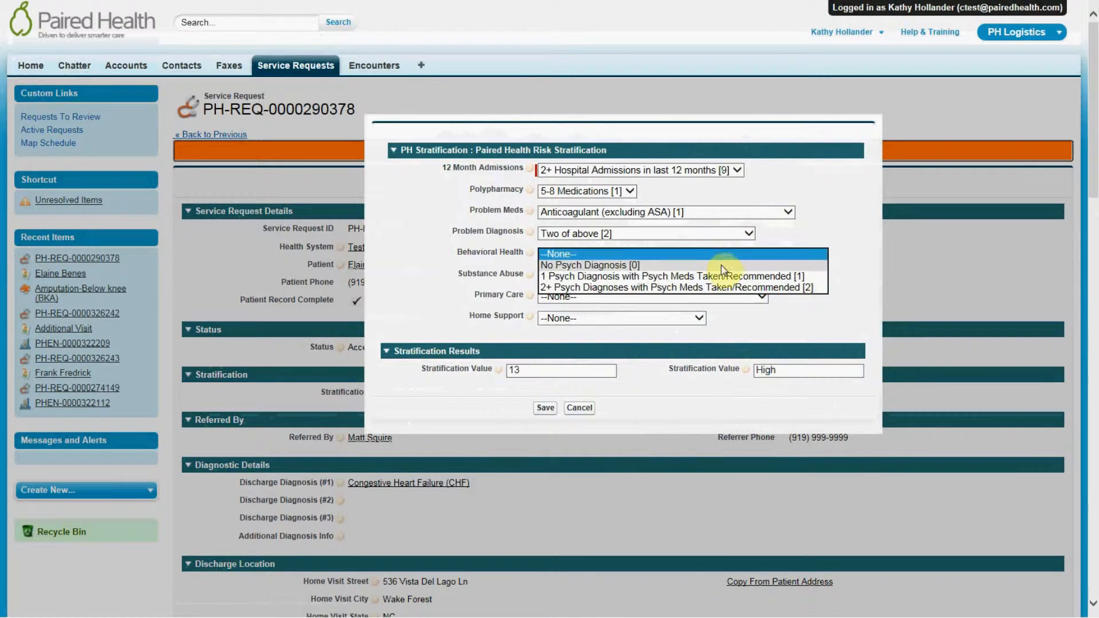
click(808, 277)
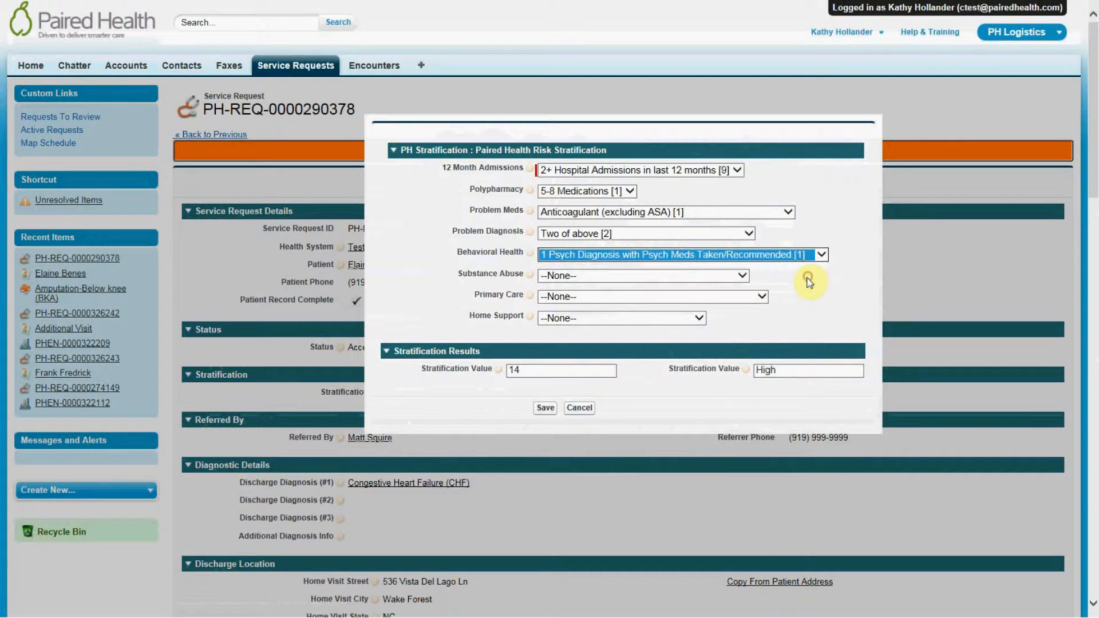
click(743, 276)
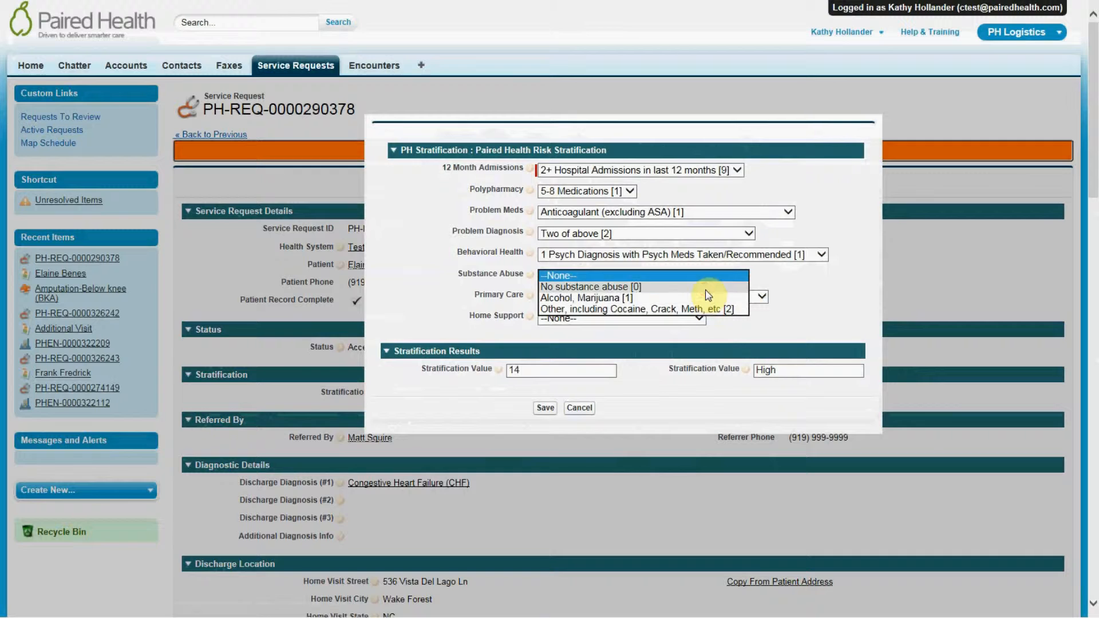
click(707, 295)
- Set Primary Care to Seen established PCP between 6-12 months and Home Support to Lives Alone, and save the risk stratification
click(762, 296)
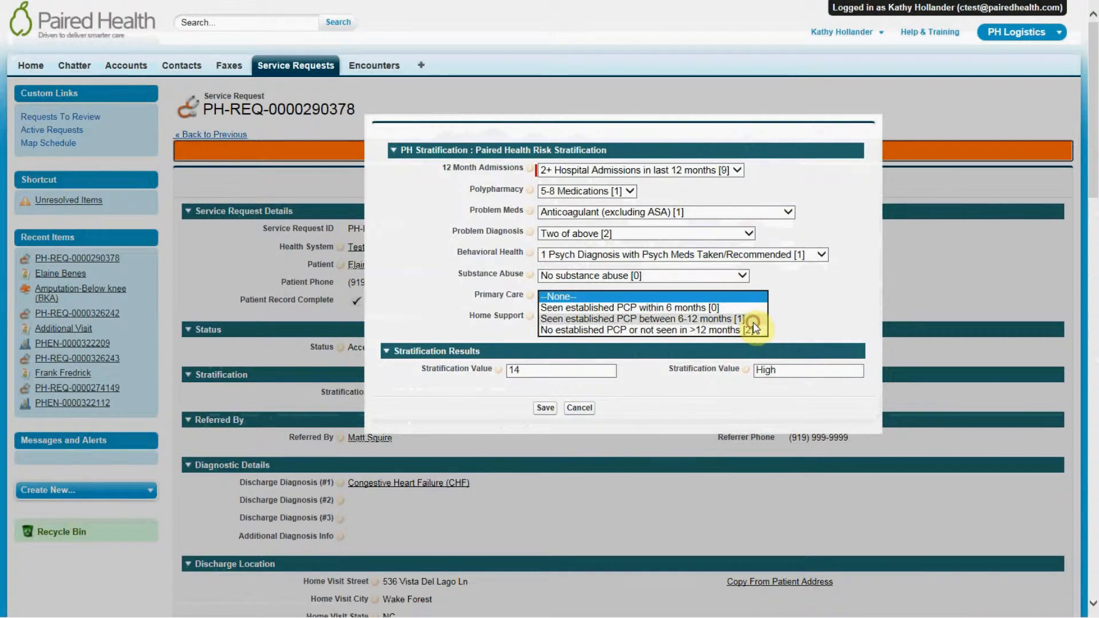
click(748, 319)
click(704, 318)
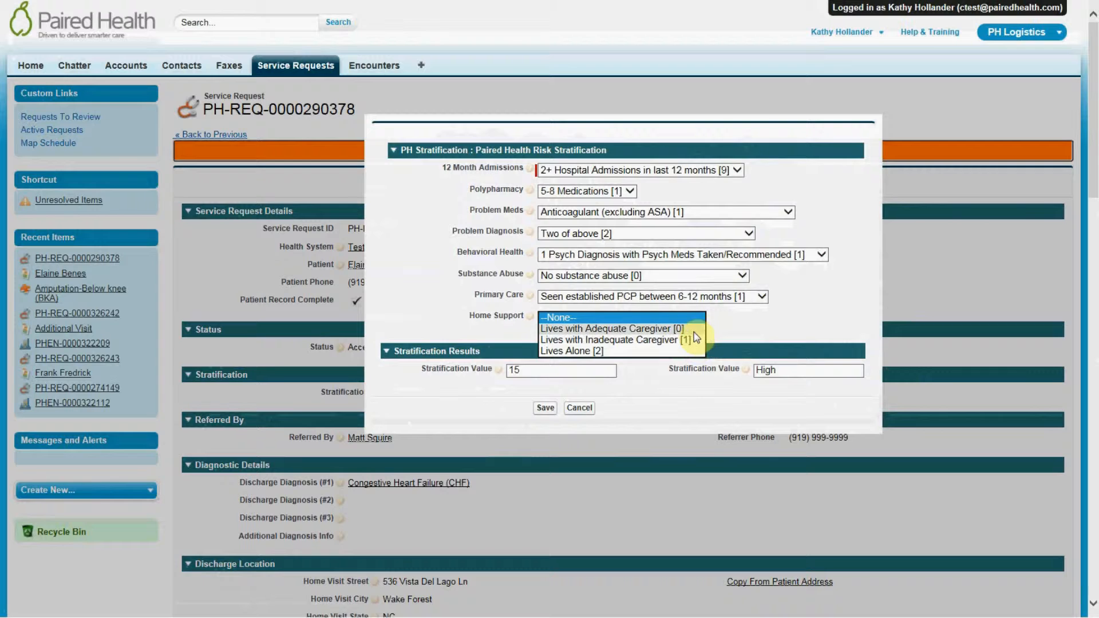
click(677, 350)
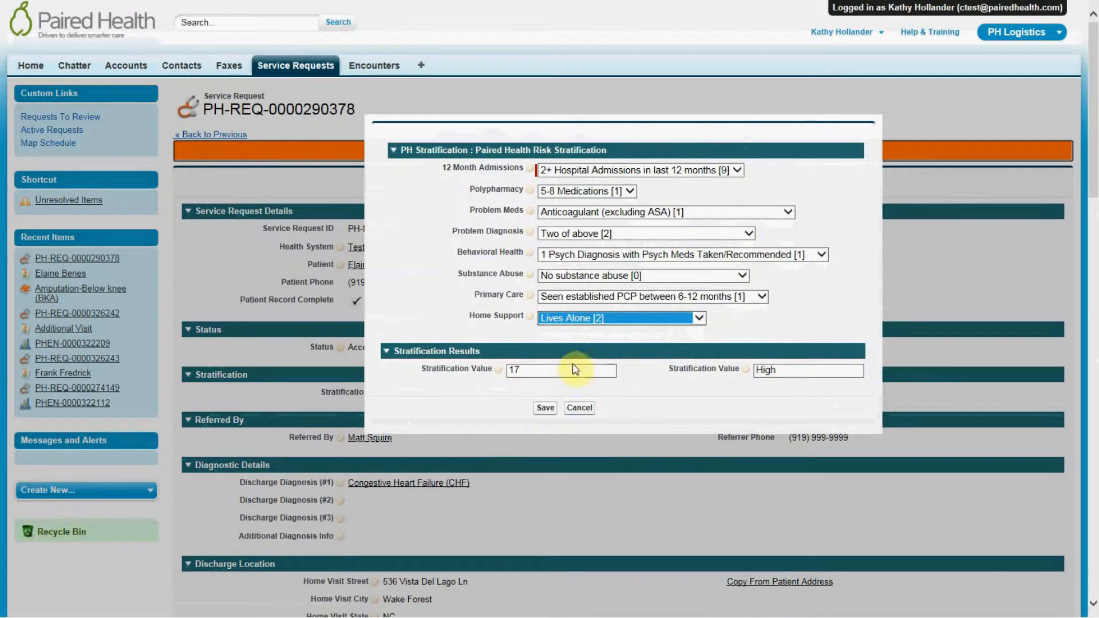
drag(417, 373, 486, 380)
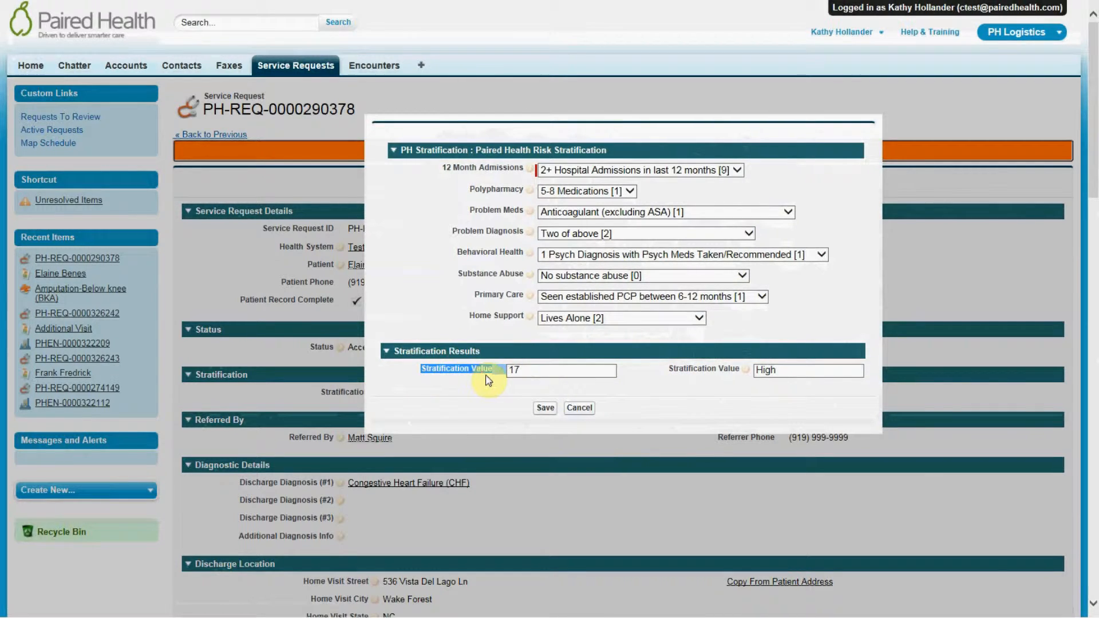
click(491, 373)
mouse_move(496, 372)
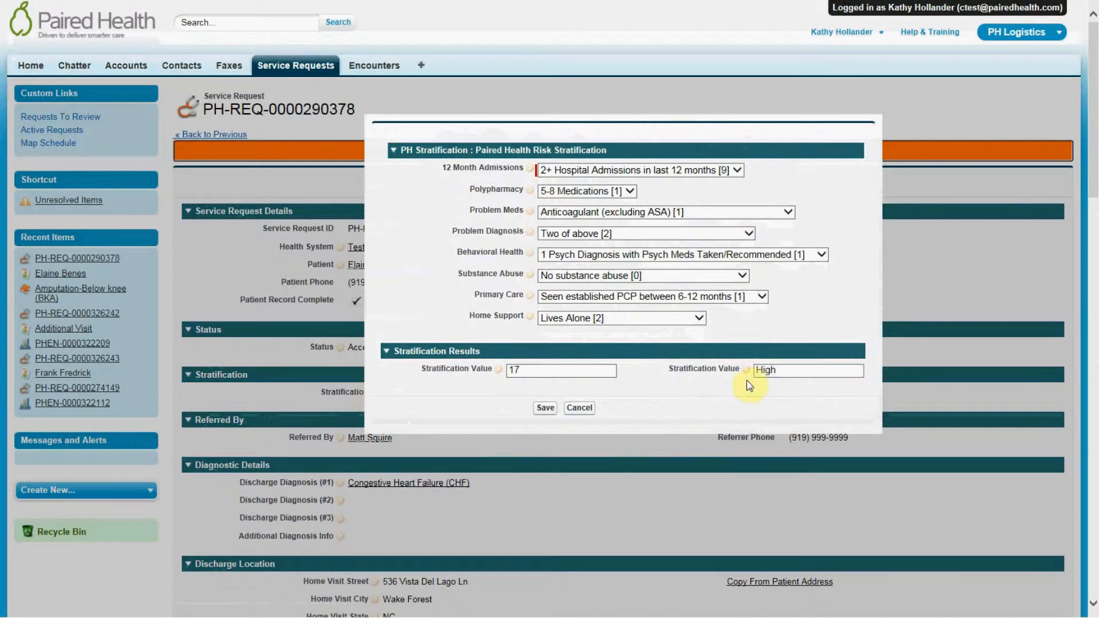
click(545, 409)
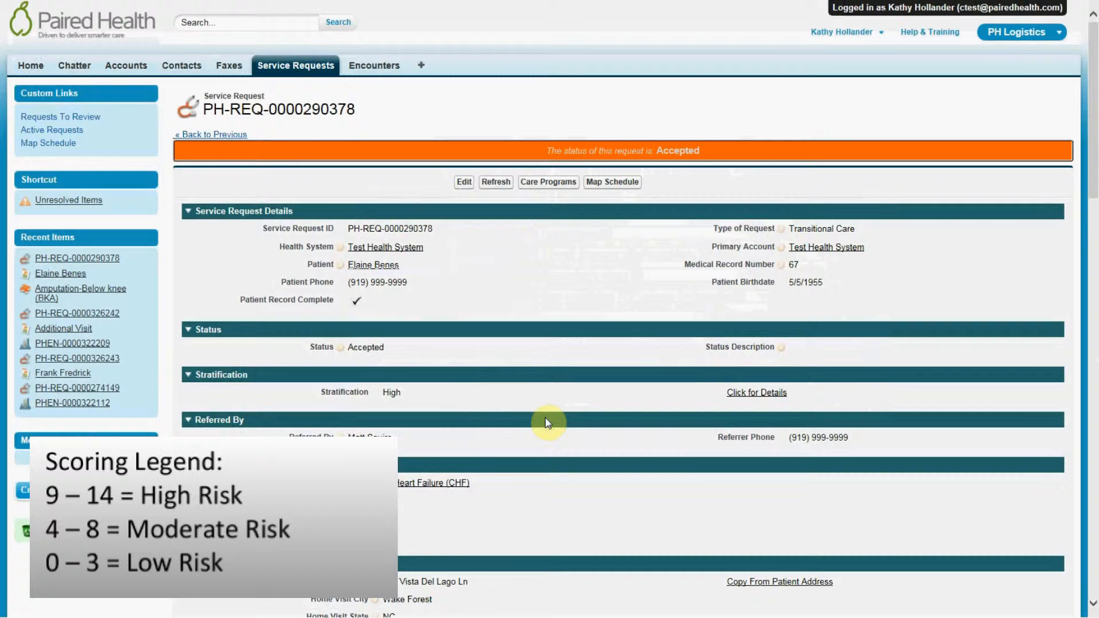
- Open the request's care programs and choose CHF High Risk as the new program to enroll
click(547, 182)
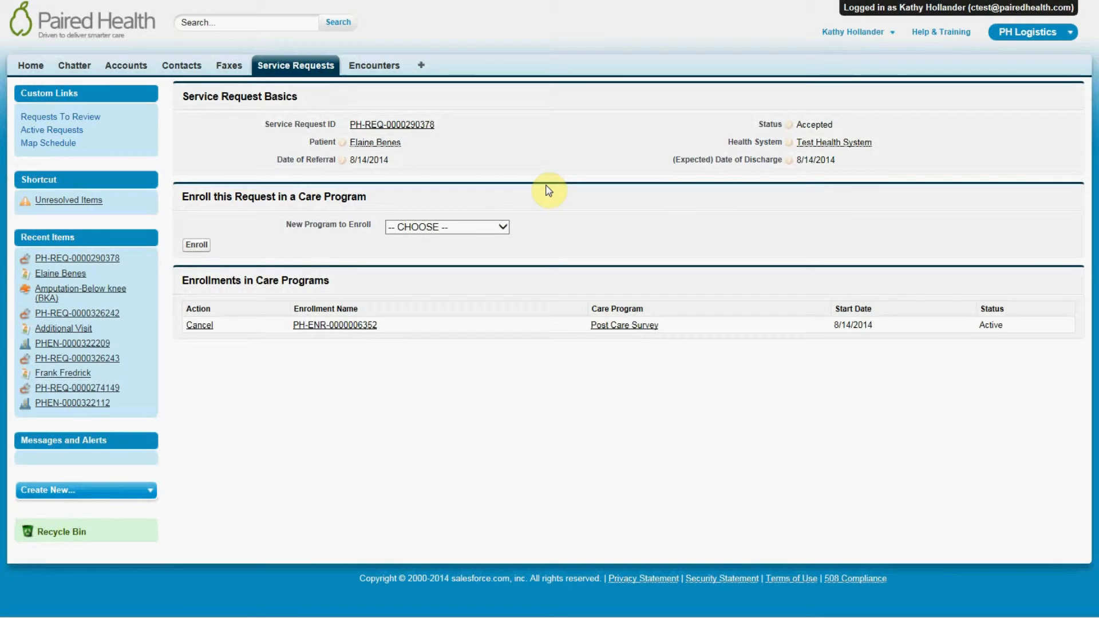
click(506, 231)
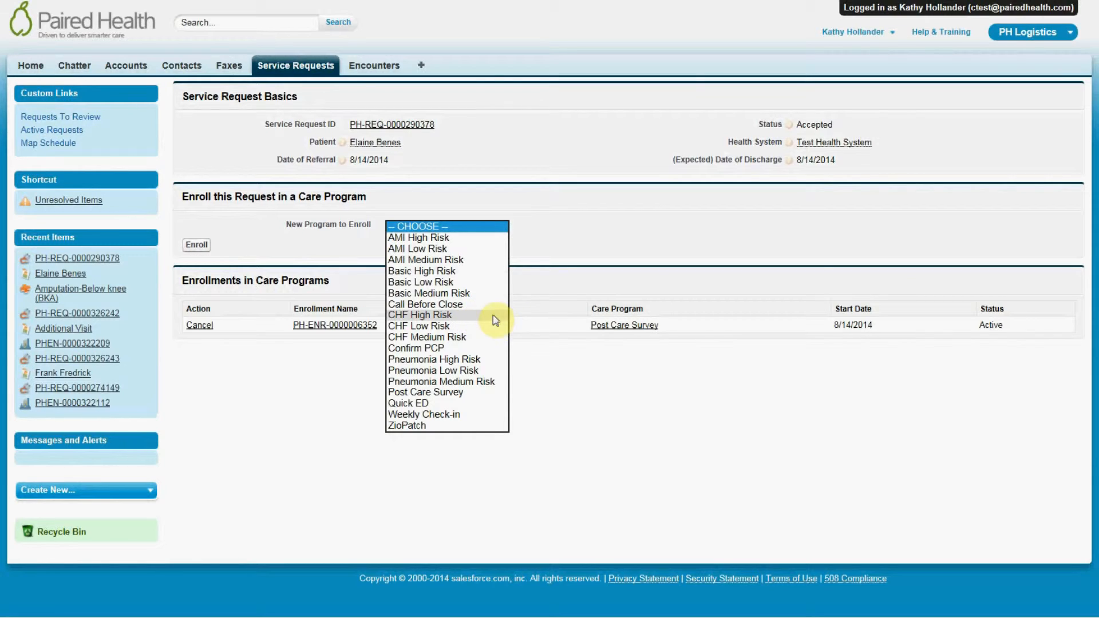
click(455, 318)
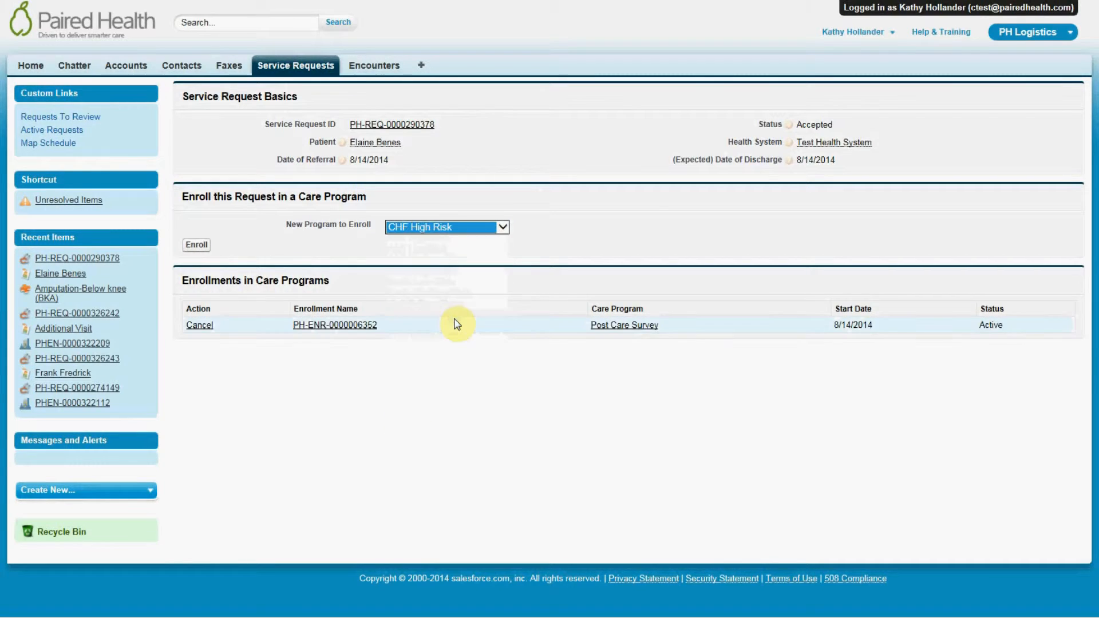